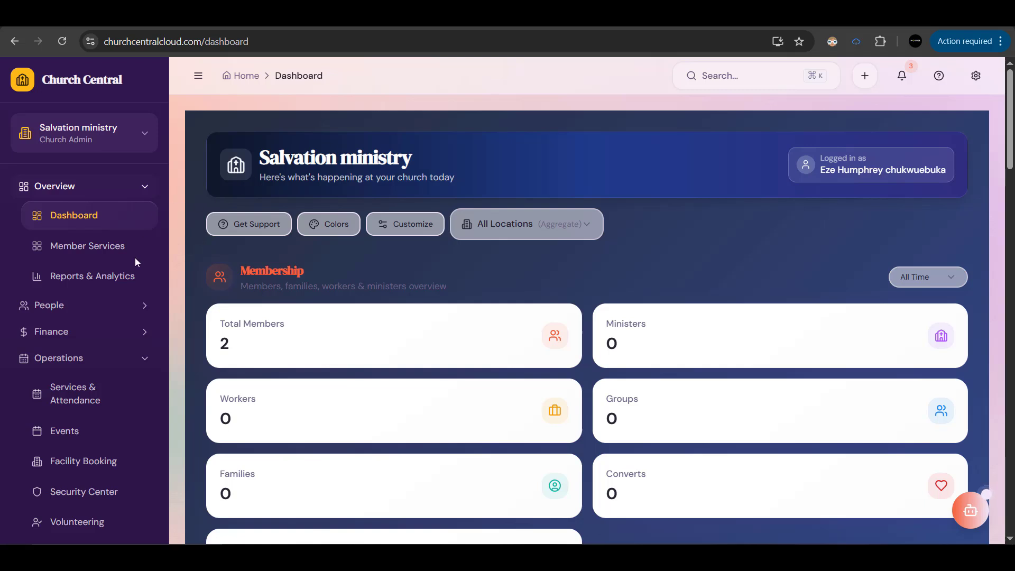
Open Services & Attendance under Operations and start adding a new service.
left_click(146, 360)
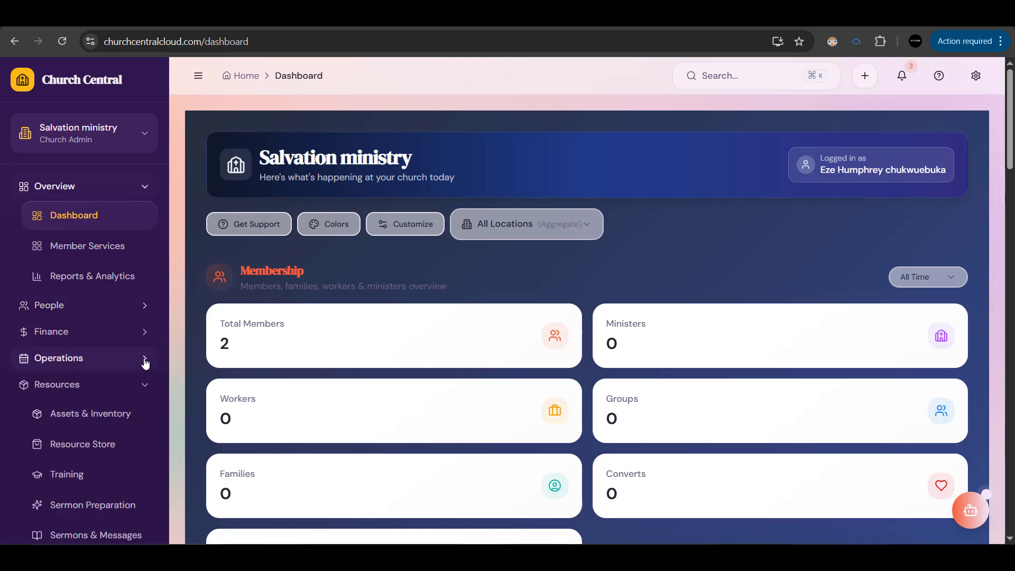
left_click(145, 363)
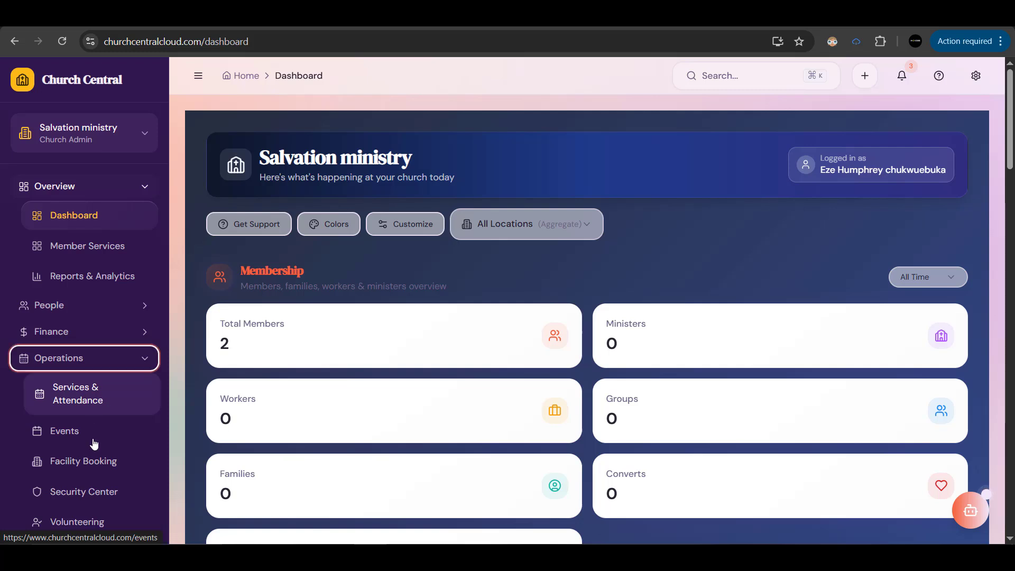
left_click(86, 398)
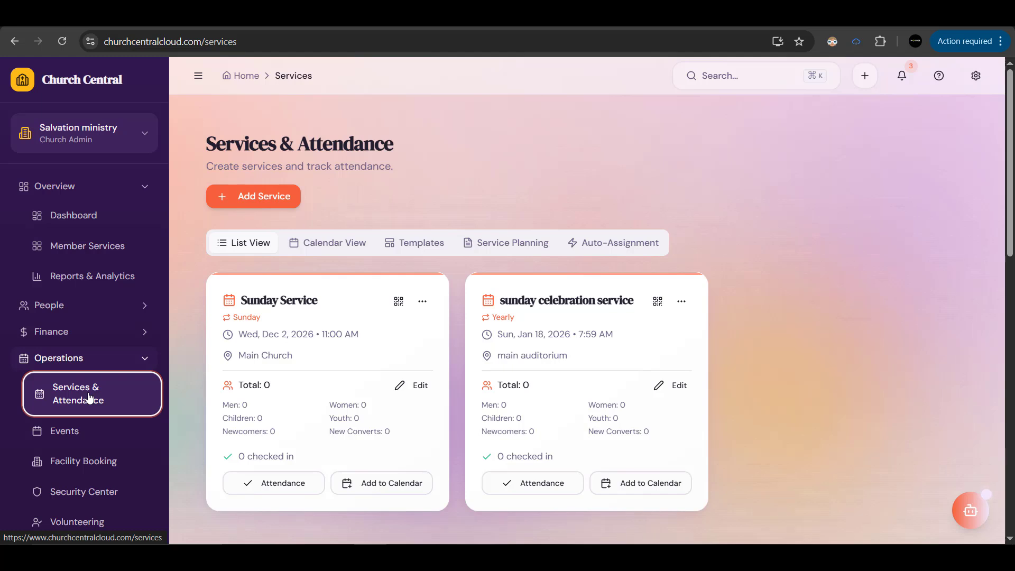
left_click(239, 192)
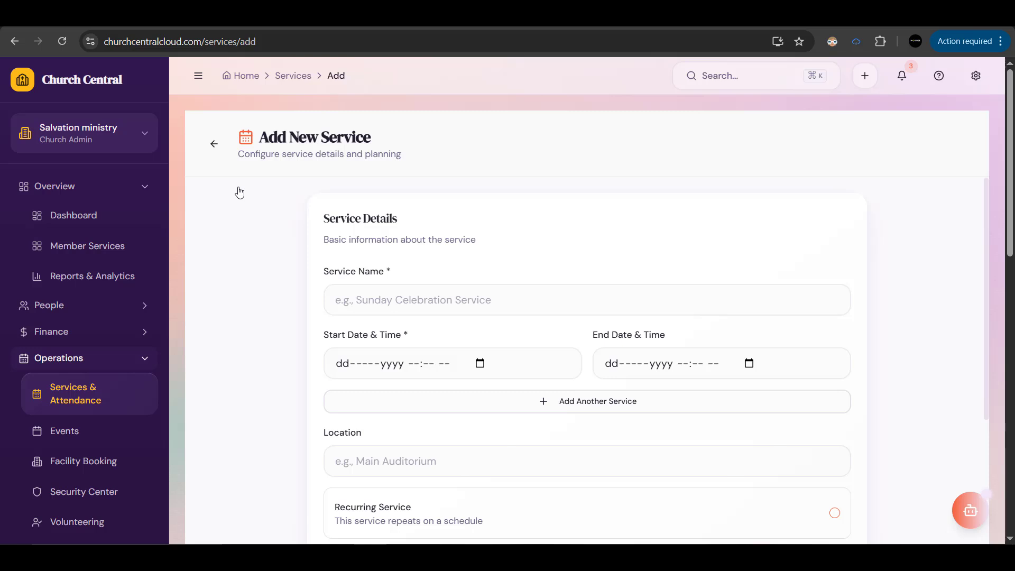
left_click(384, 305)
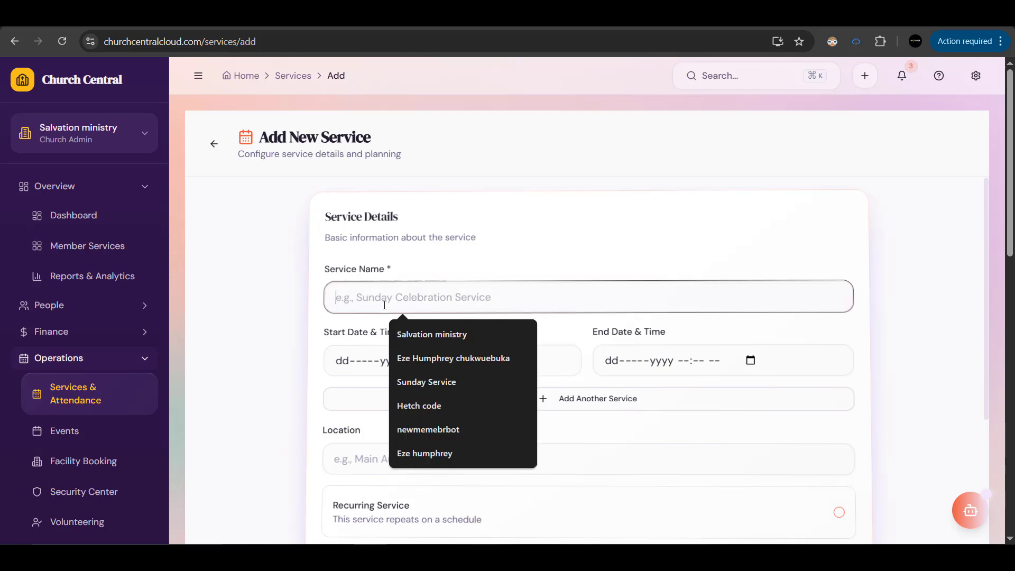
type("church service")
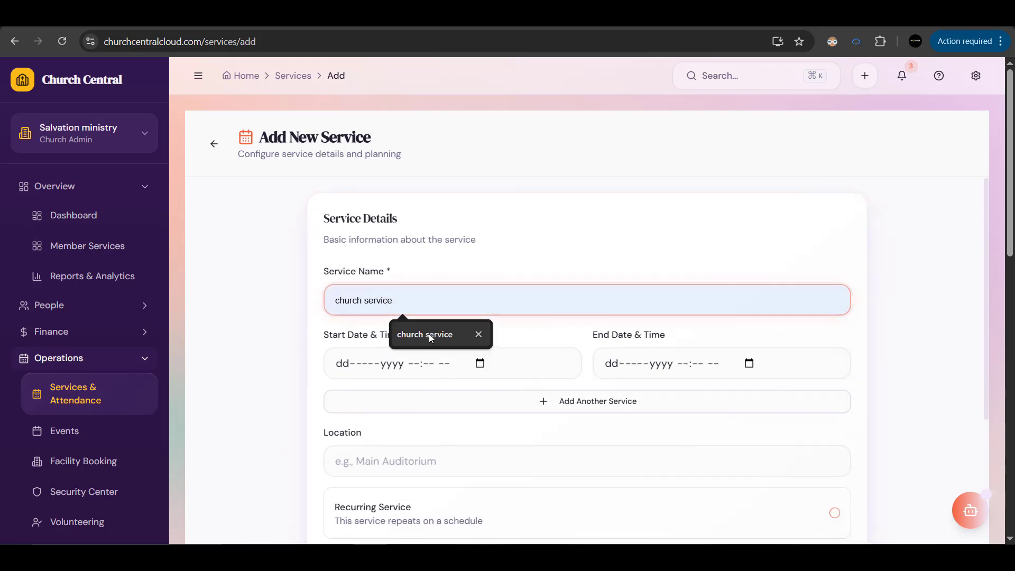
left_click(431, 334)
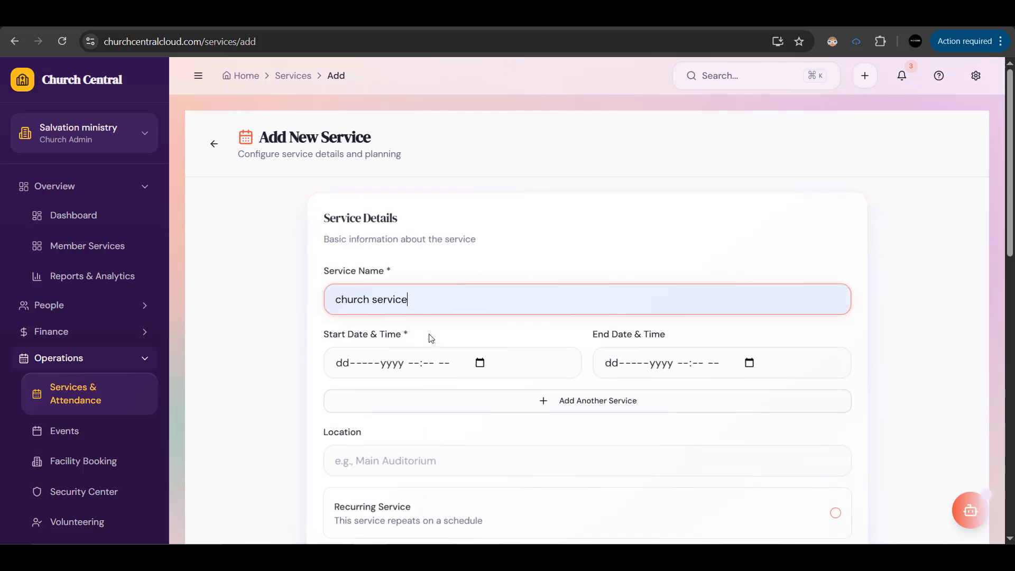
left_click(480, 362)
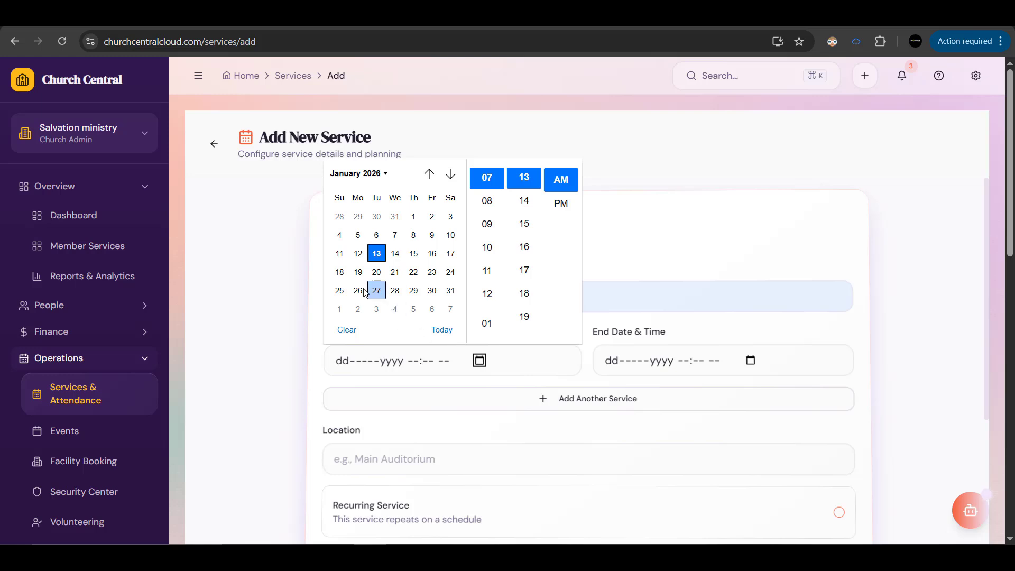
left_click(341, 273)
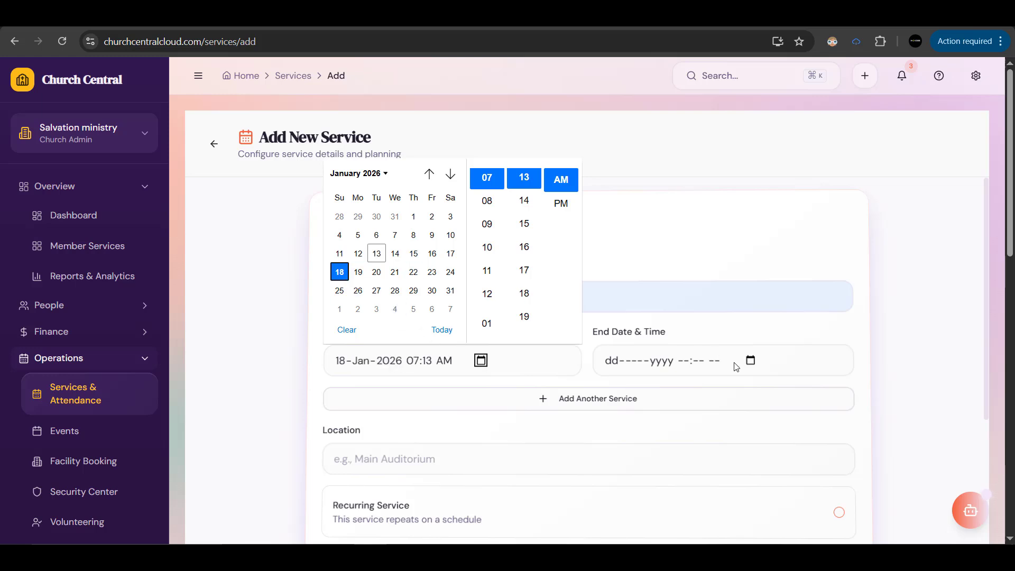
left_click(740, 400)
left_click(740, 400)
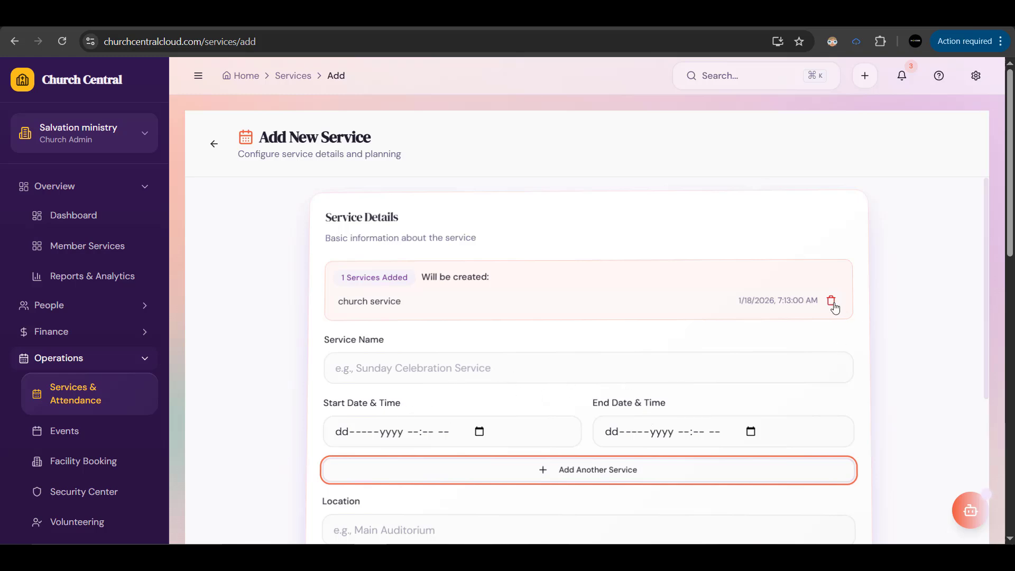
left_click(831, 300)
left_click(338, 298)
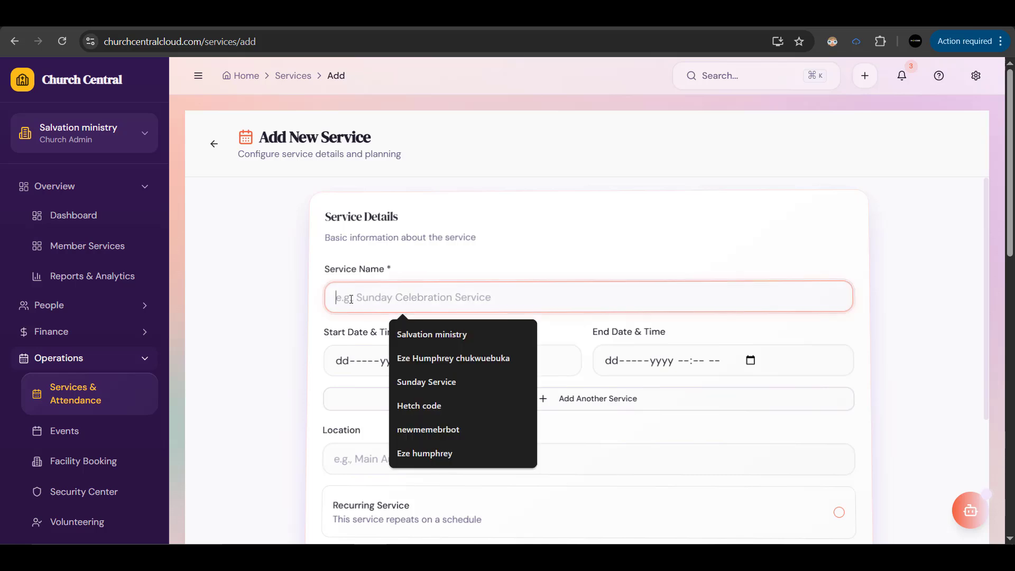
type("church service")
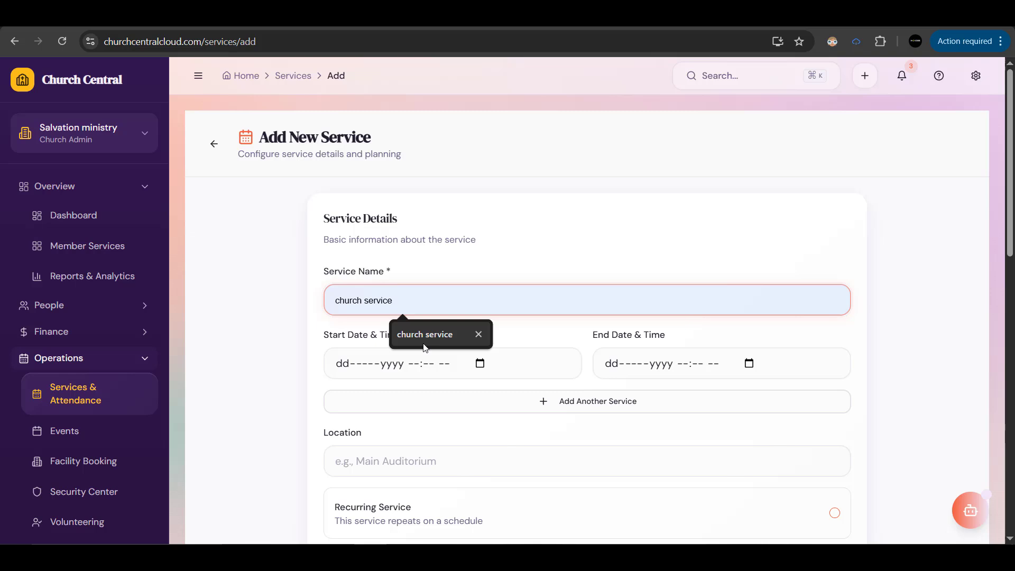
left_click(425, 344)
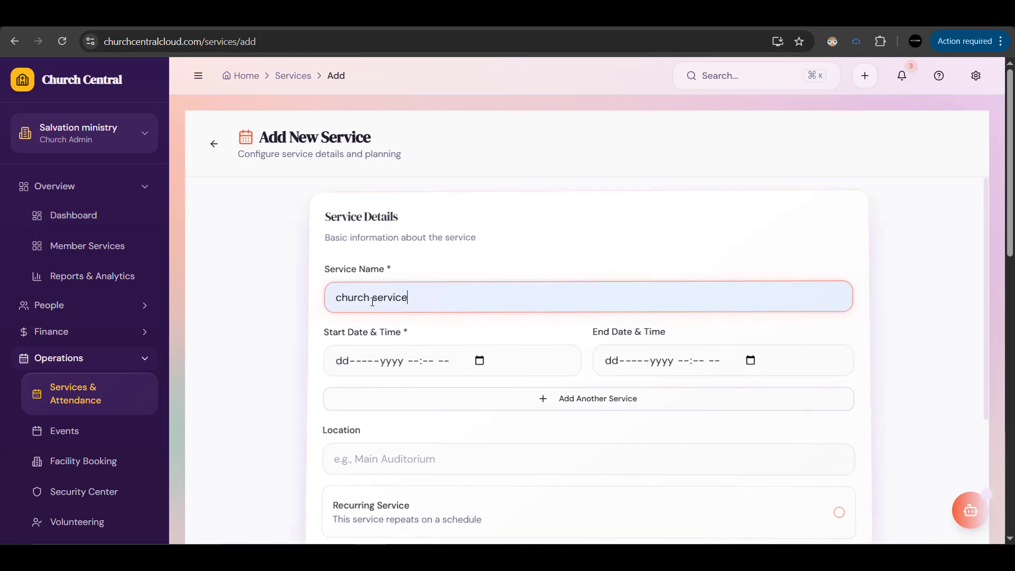
Name the service "Sunday Service" and set its start to 18 January 2026, 07:14 AM.
triple_click(372, 299)
type("su")
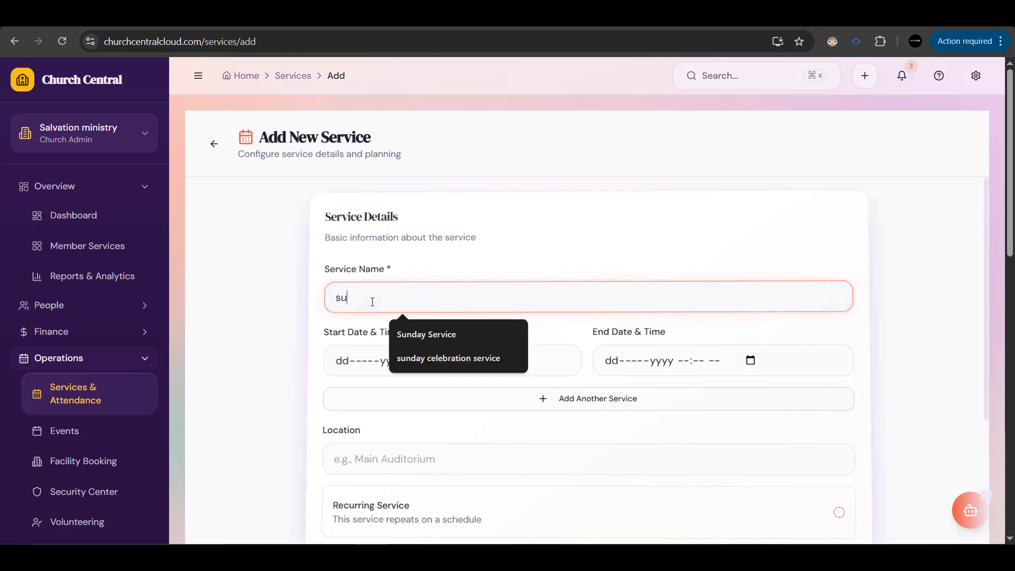
left_click(452, 335)
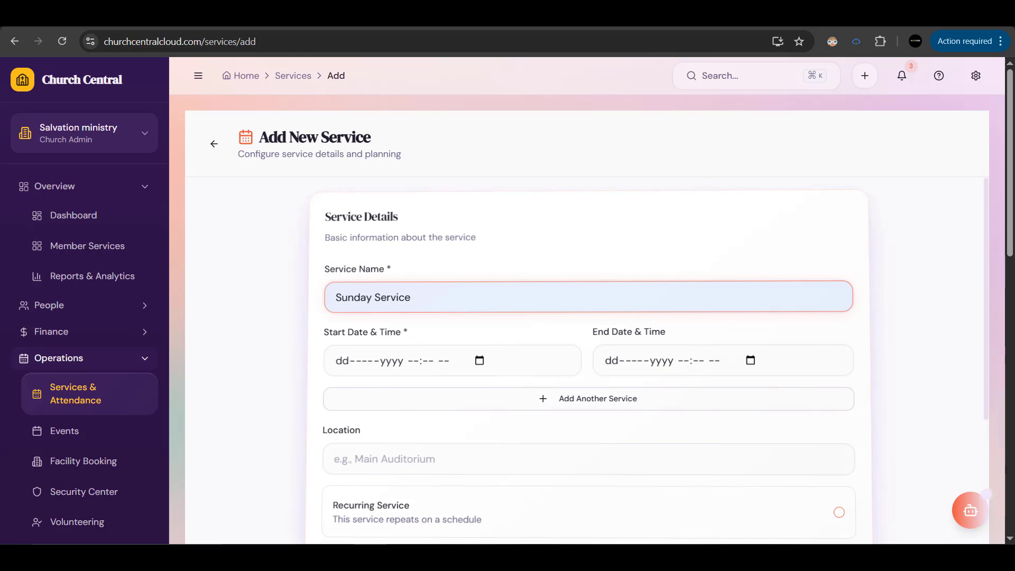
scroll(705, 295, "down", 1)
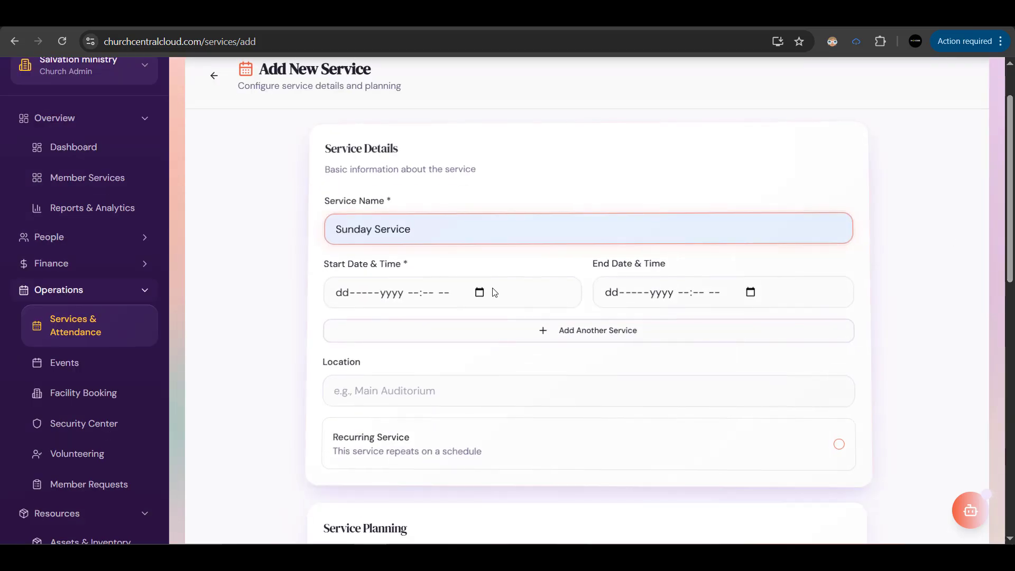
left_click(481, 292)
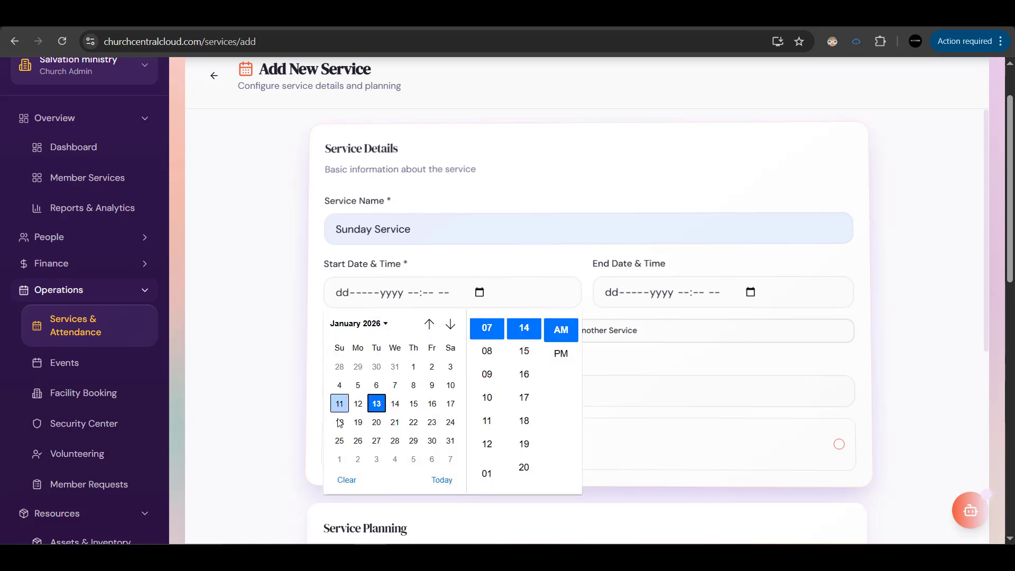
left_click(340, 423)
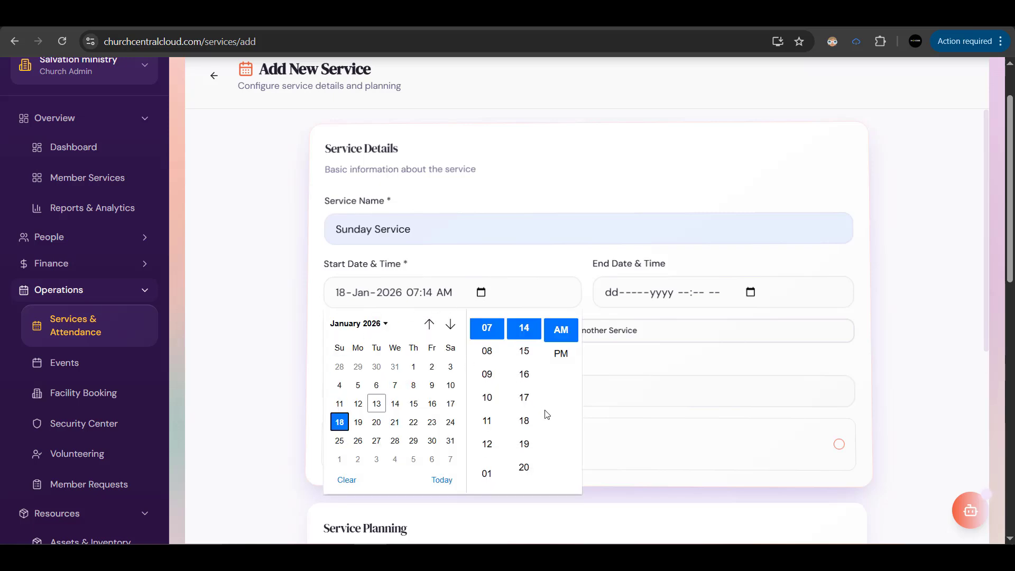
left_click(670, 365)
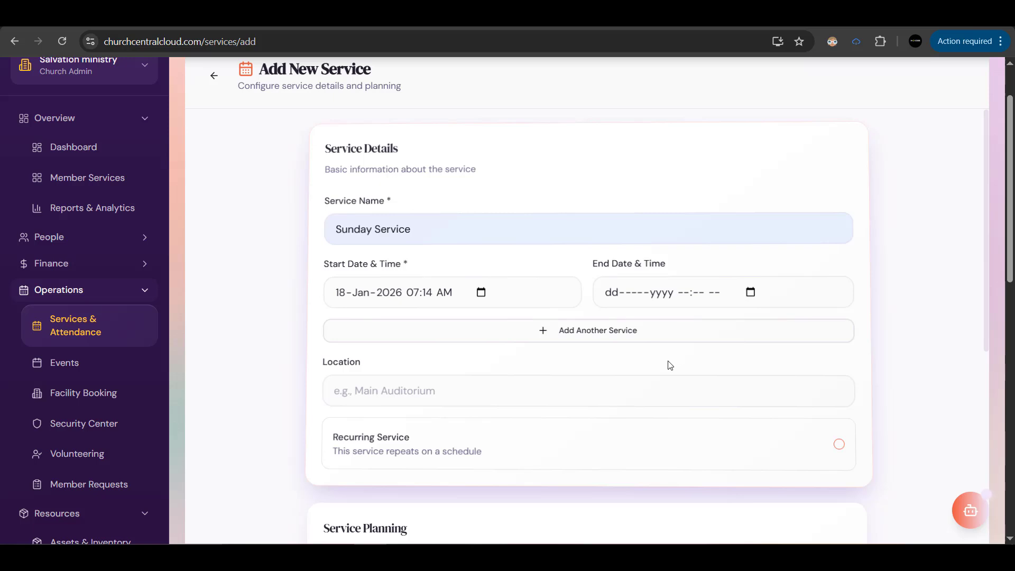
Set the new service's location to Main Church.
left_click(499, 384)
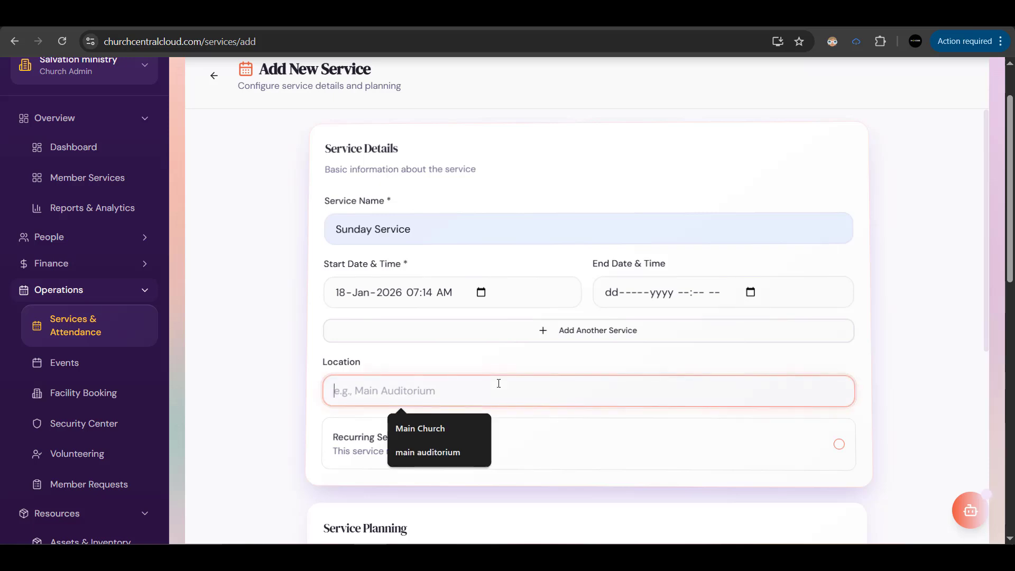
left_click(415, 438)
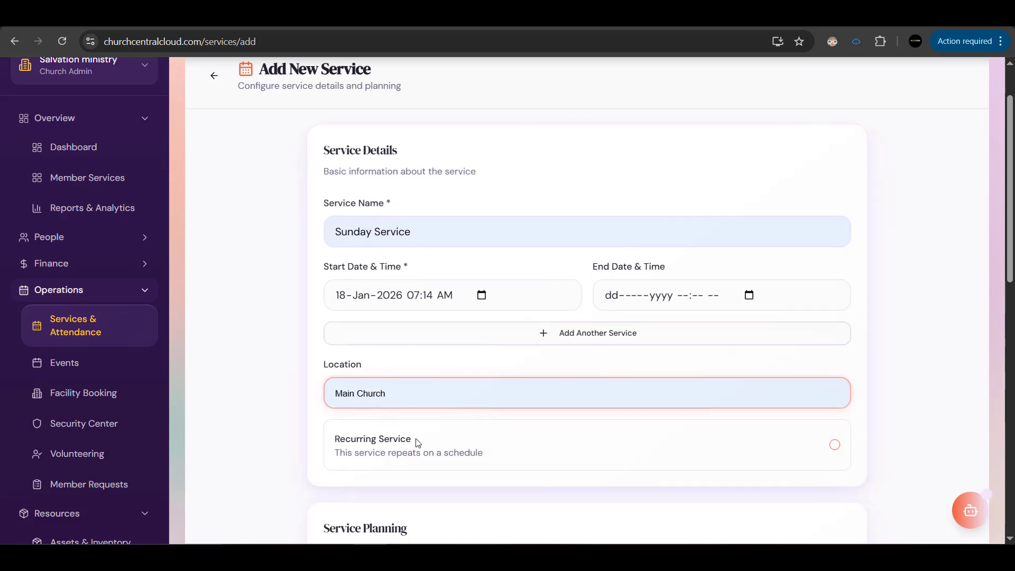
left_click(312, 375)
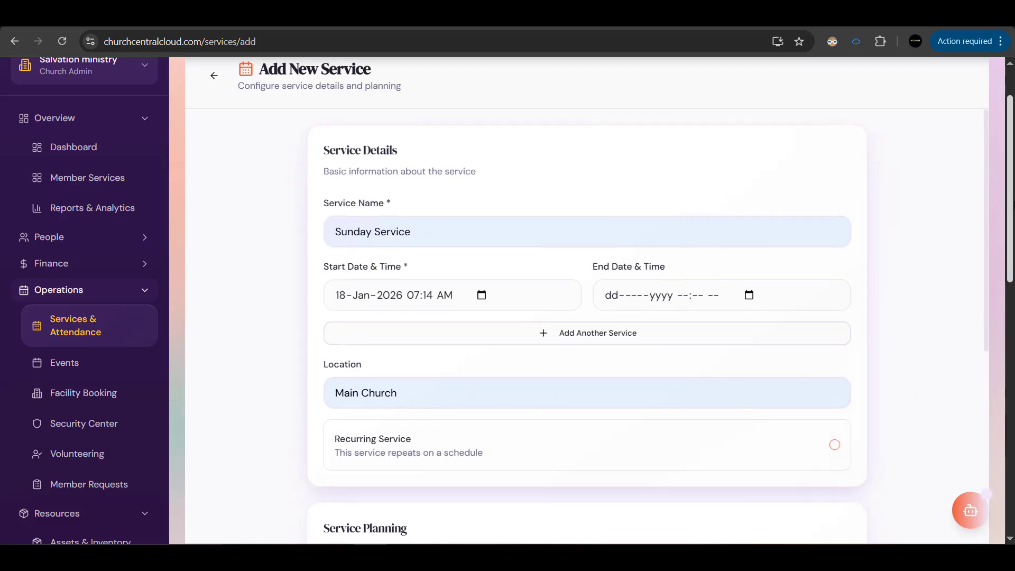
Make the service recurring with the frequency Every Sunday, leaving the optional end date empty.
left_click_drag(1009, 204, 1010, 209)
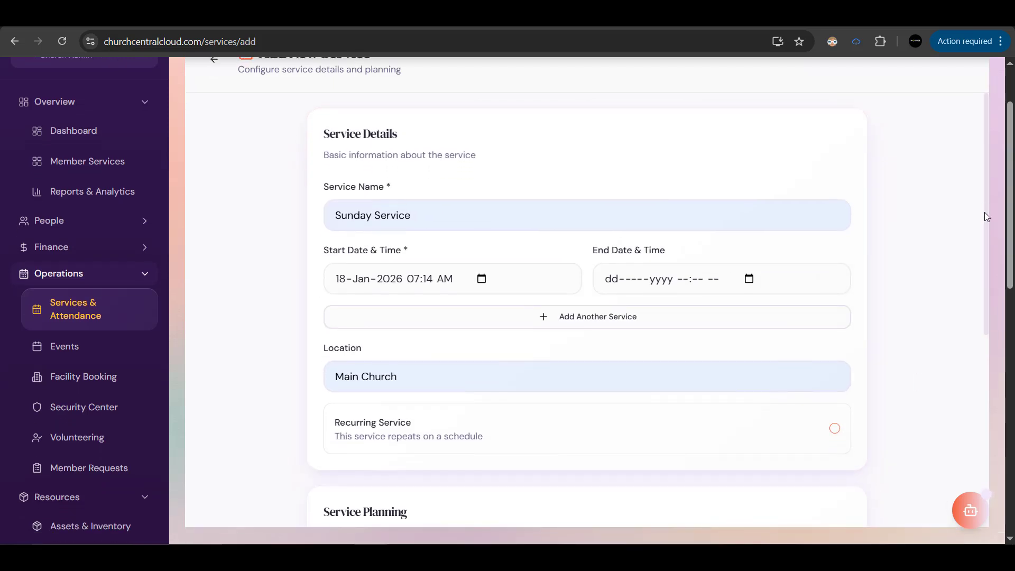
scroll(988, 252, "down", 1)
scroll(987, 257, "down", 1)
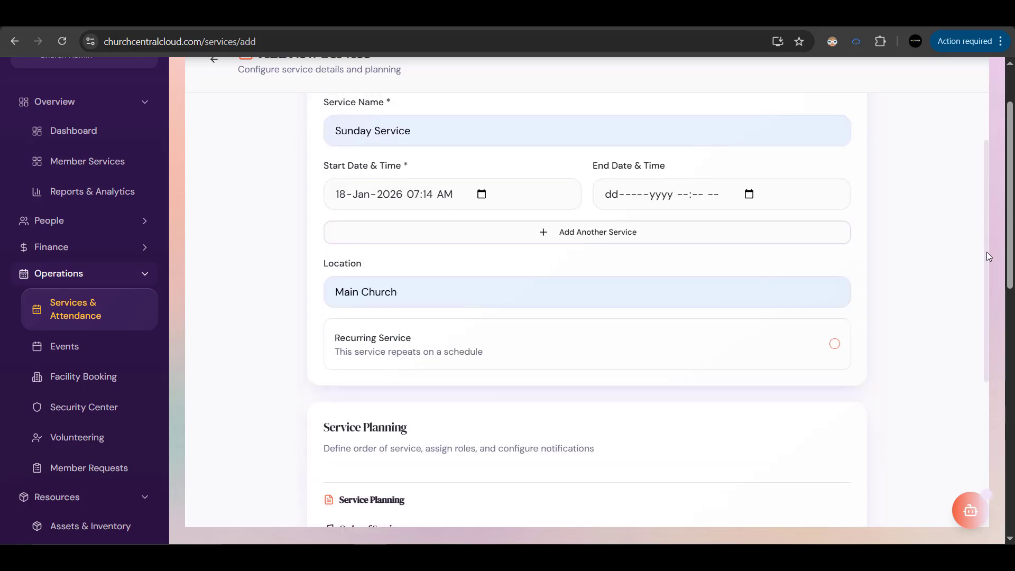
left_click(836, 345)
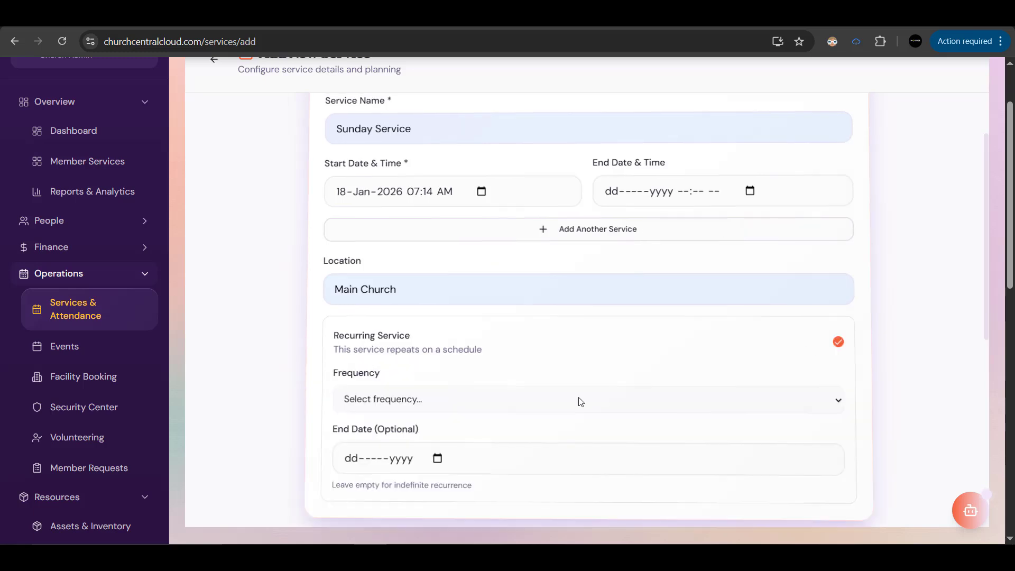
left_click(416, 401)
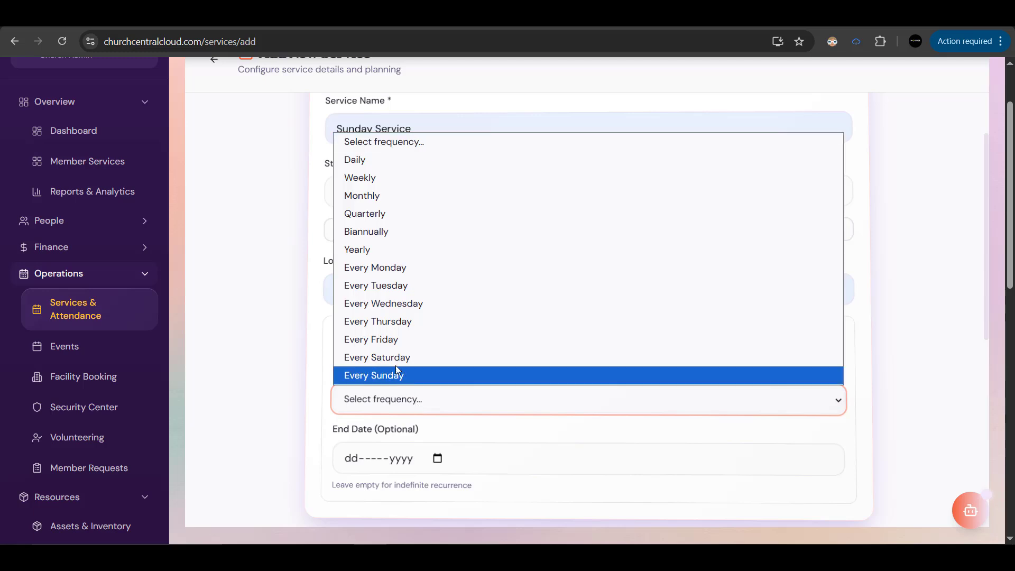
left_click(398, 374)
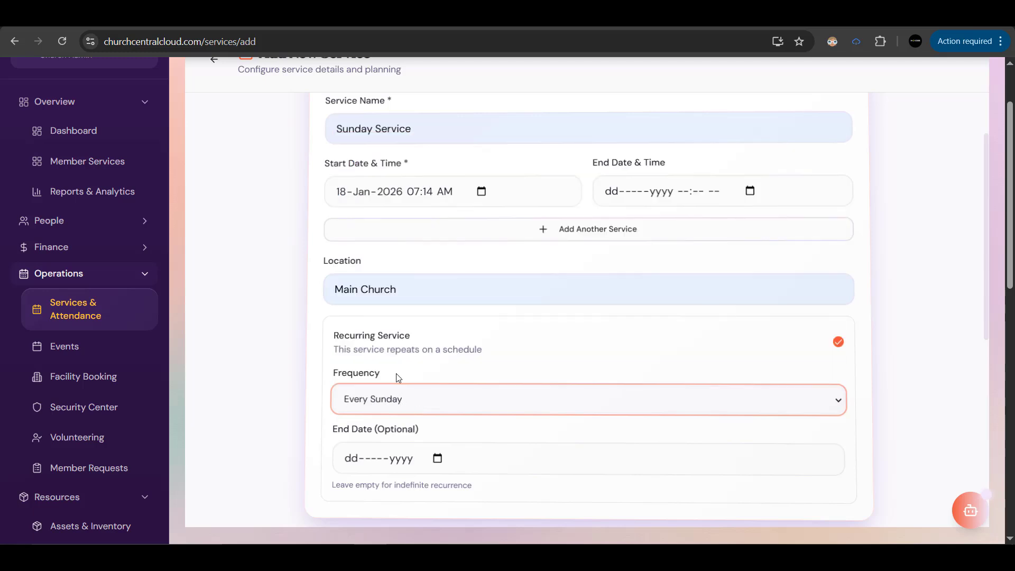
left_click(464, 432)
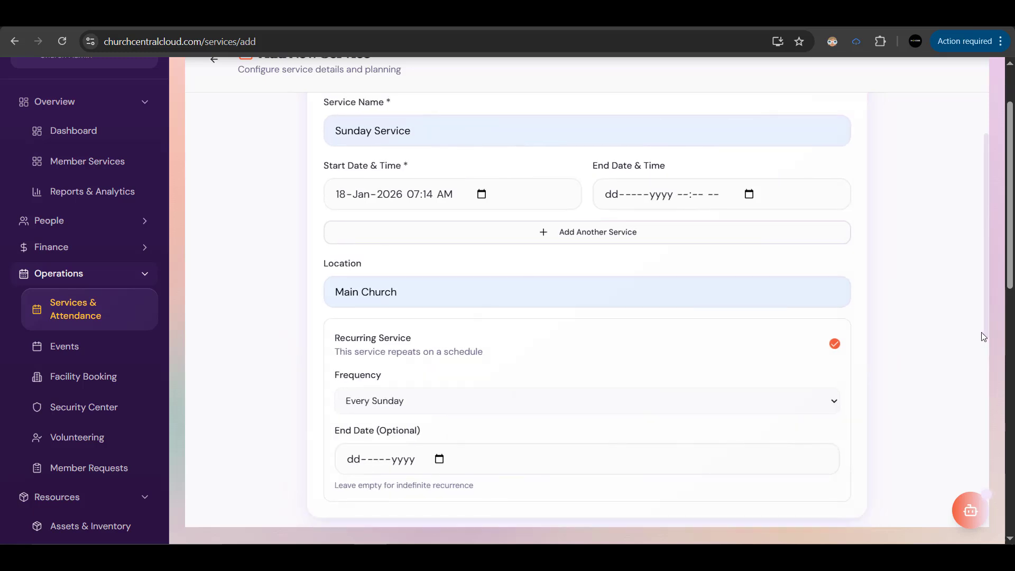
Review the Service Planning part of the form, examining the Order of Service and Worship Songs sections.
scroll(988, 357, "down", 2)
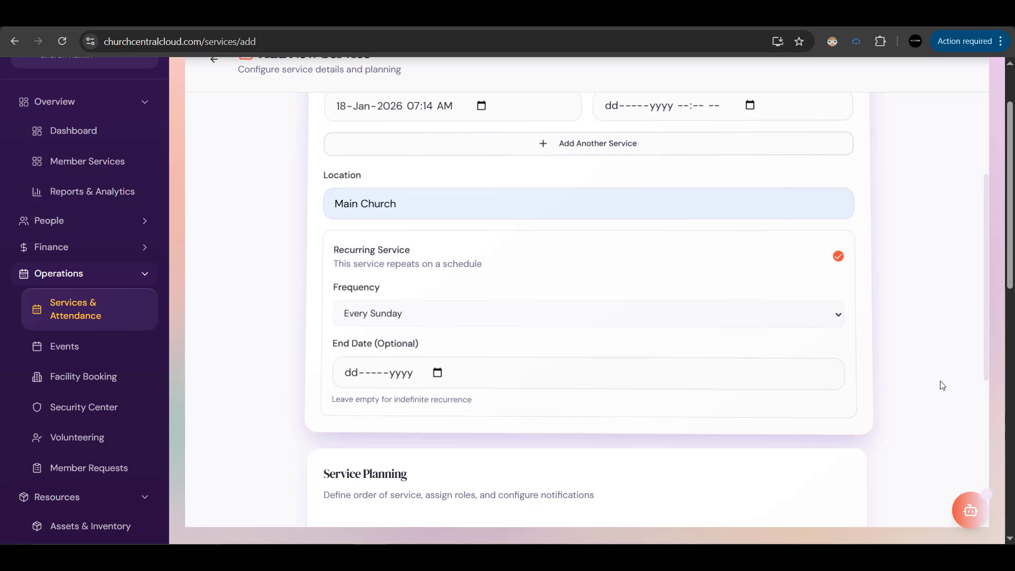
scroll(987, 370, "down", 2)
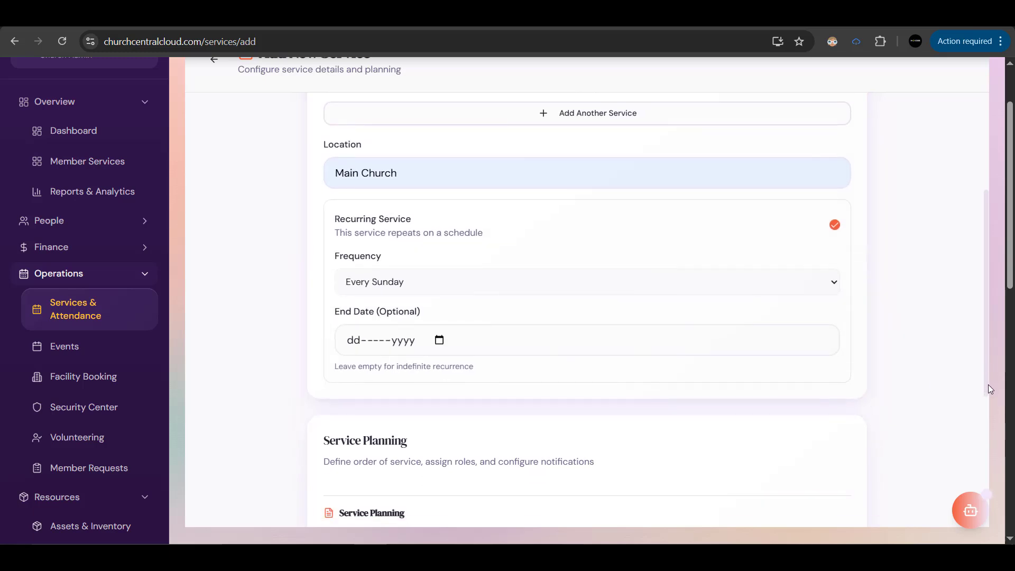
scroll(988, 421, "down", 3)
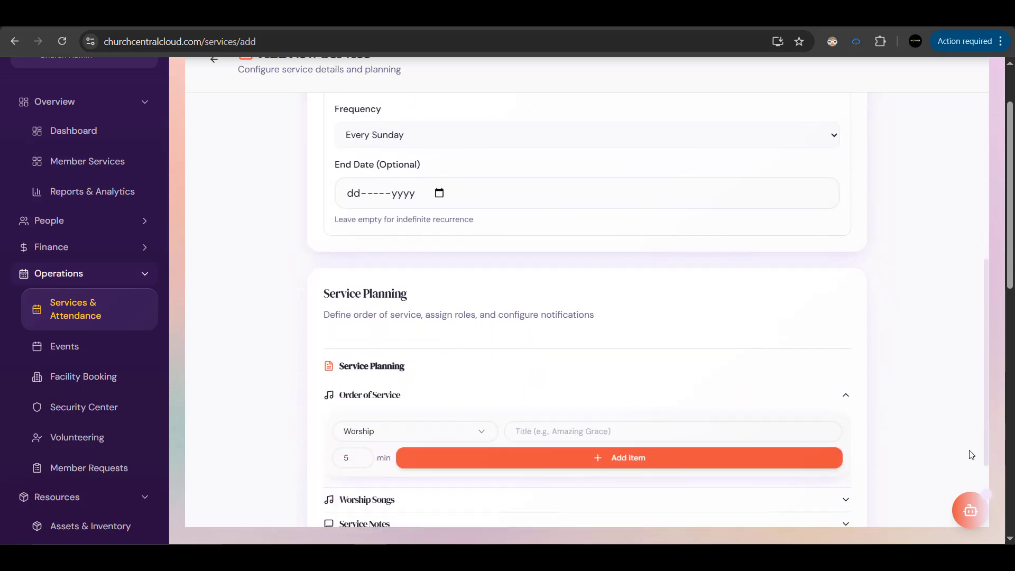
scroll(963, 480, "down", 1)
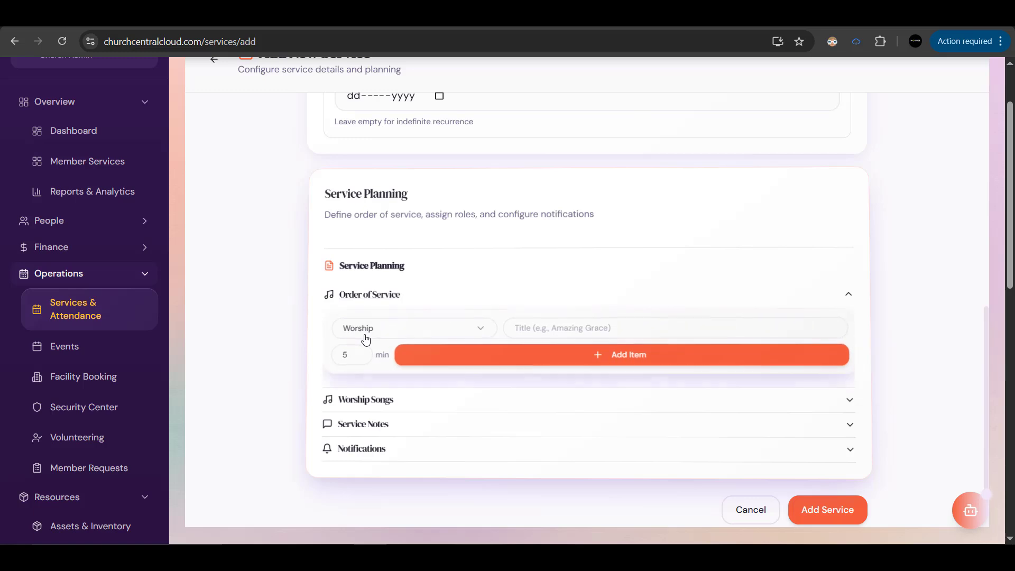
left_click(553, 327)
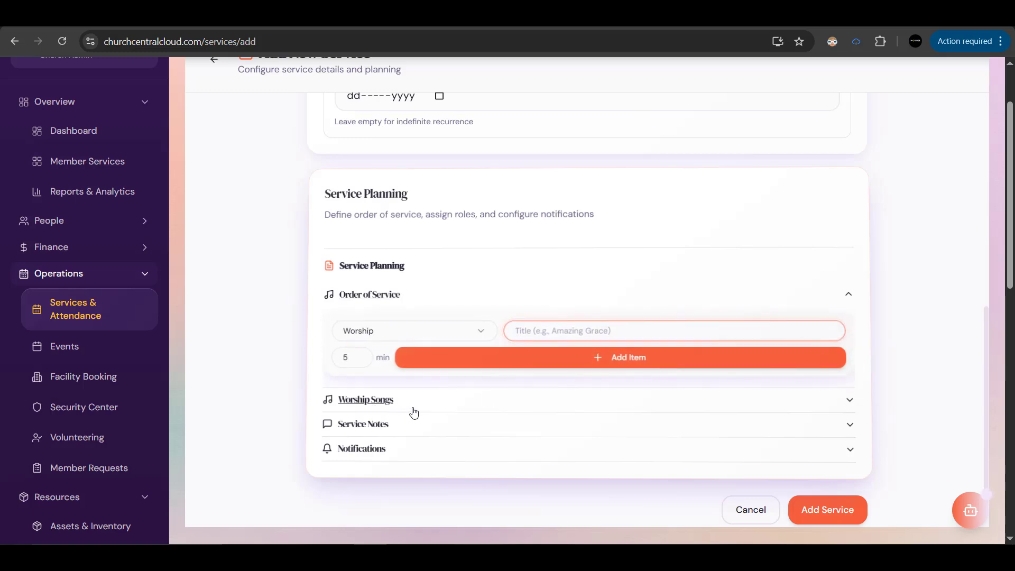
left_click(446, 407)
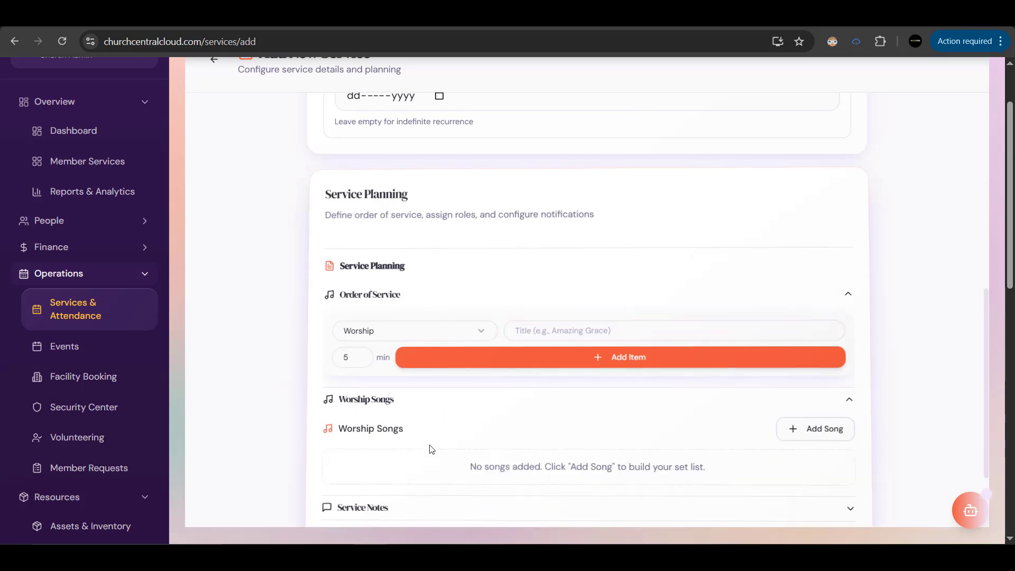
left_click(848, 402)
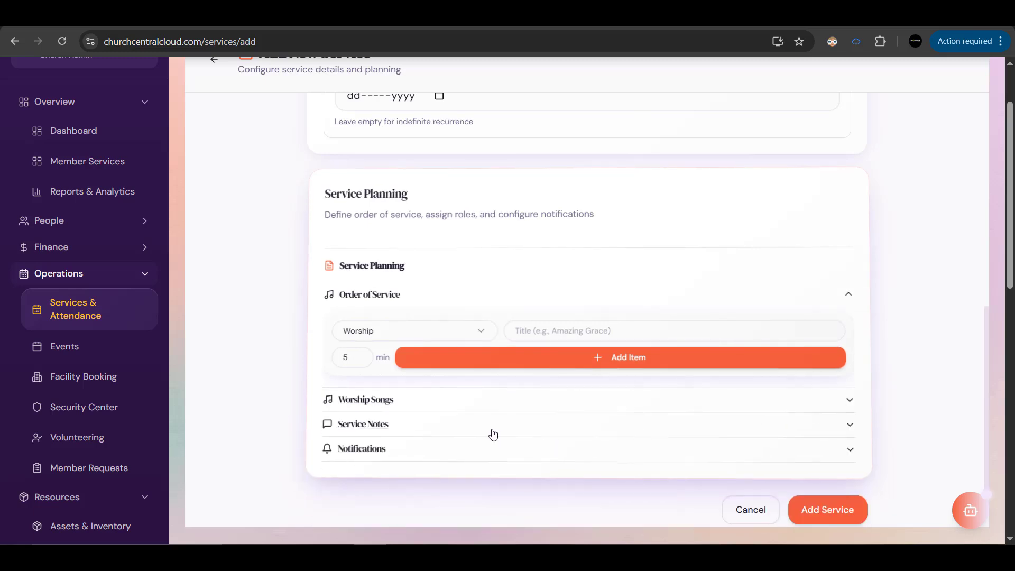
Review the Service Notes and Notifications planning sections, leaving assignment notifications on, and save the new service.
left_click(493, 434)
left_click(483, 460)
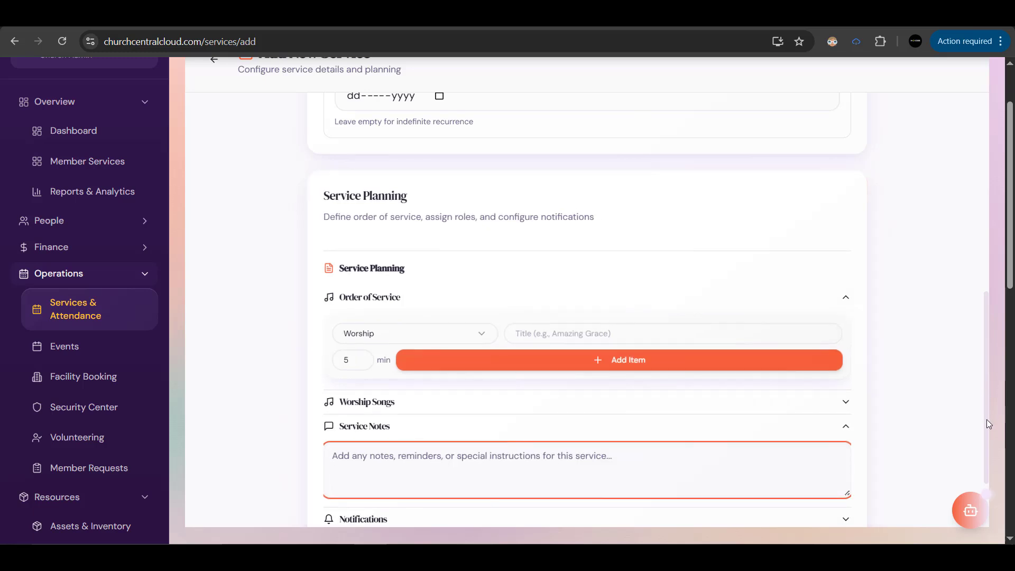
left_click_drag(988, 427, 986, 469)
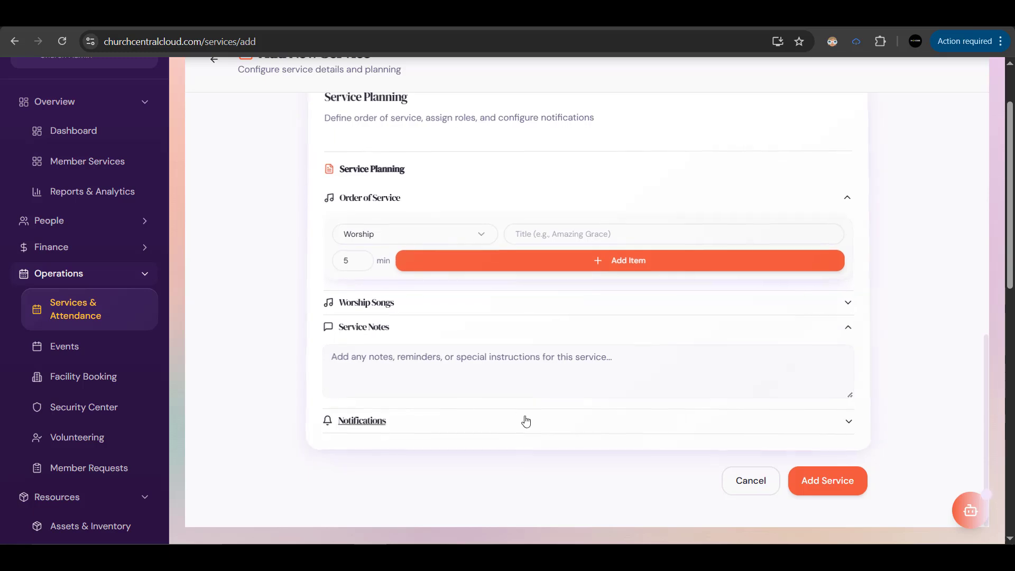
left_click(476, 420)
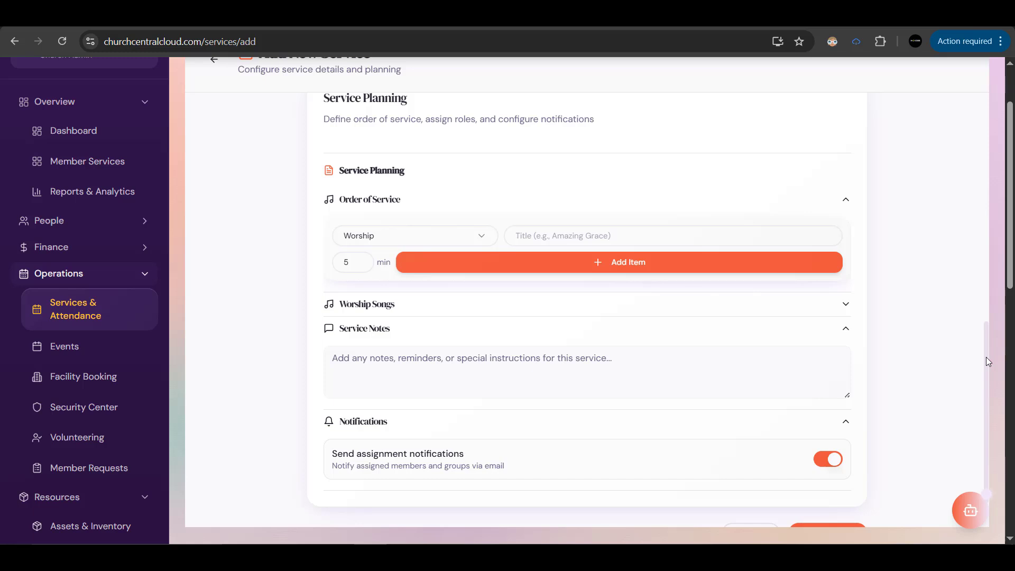
scroll(981, 378, "down", 1)
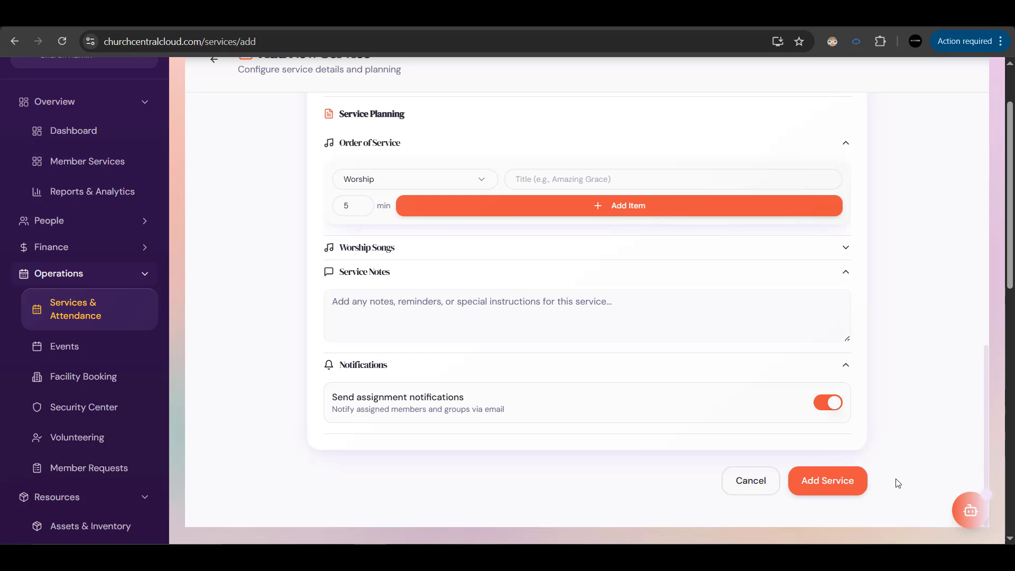
left_click(825, 487)
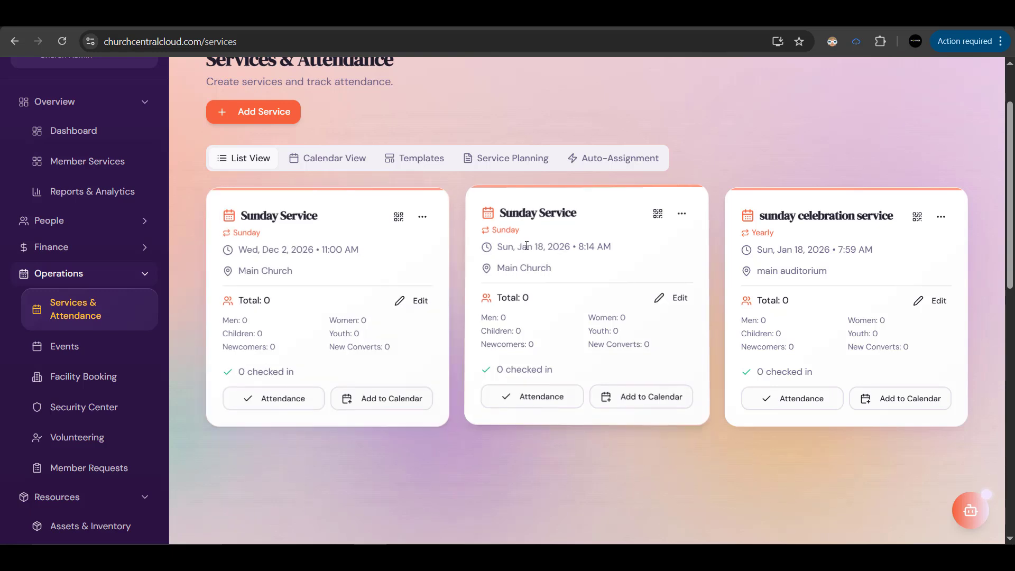
left_click(681, 221)
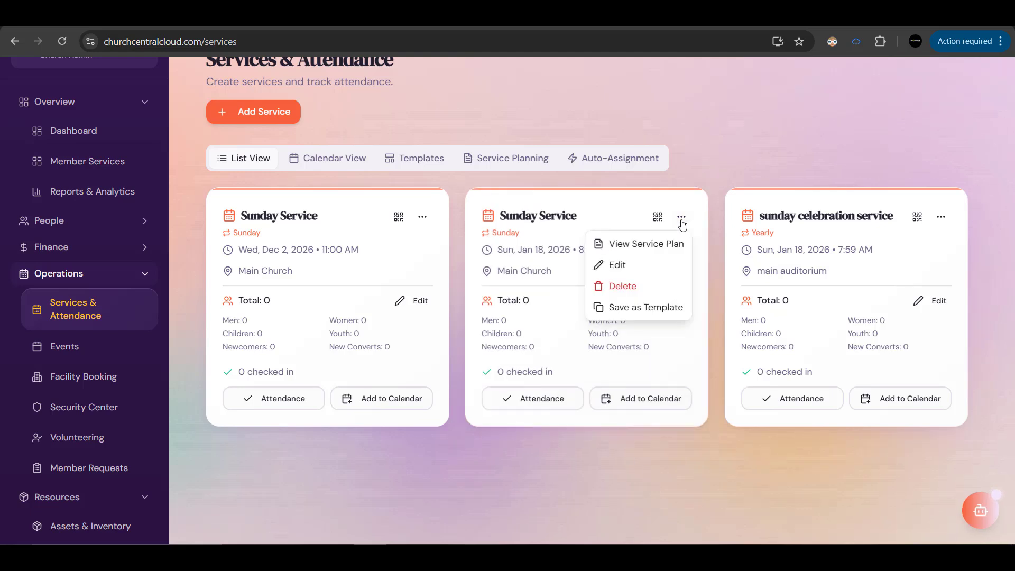
left_click(637, 270)
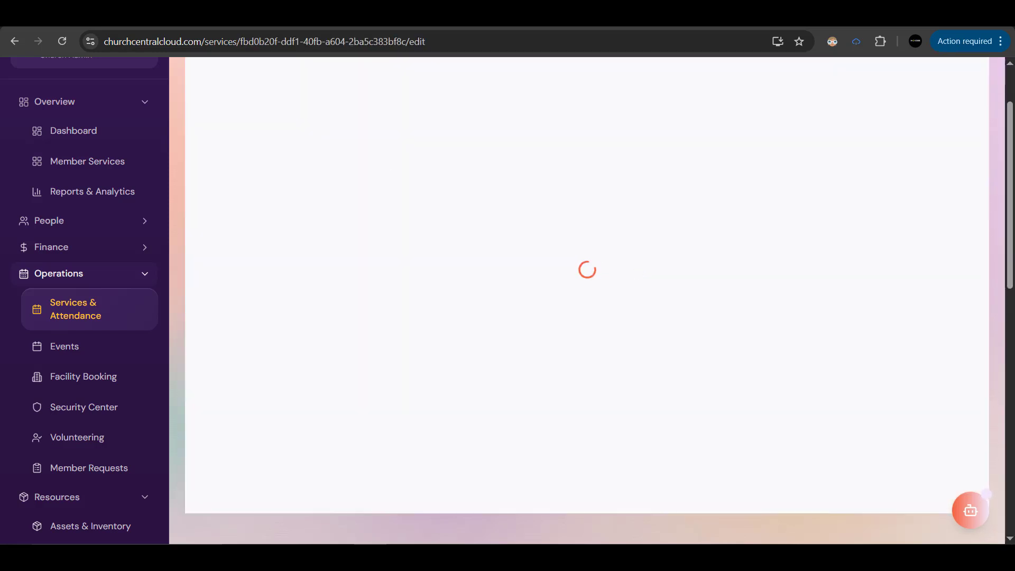
left_click(14, 41)
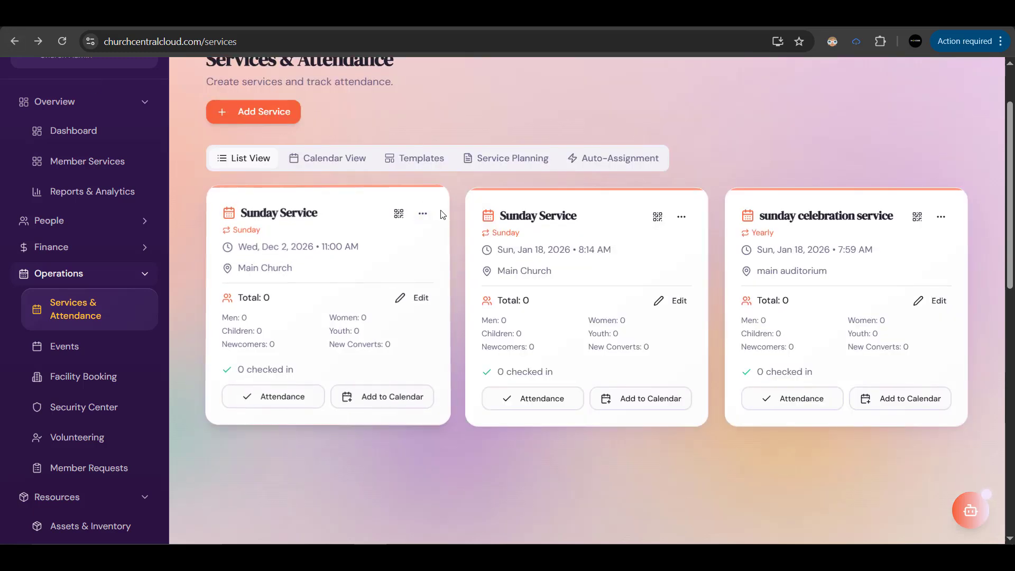
Open the Sunday Service dated 2 December 2026 for editing and review its service details.
left_click(424, 217)
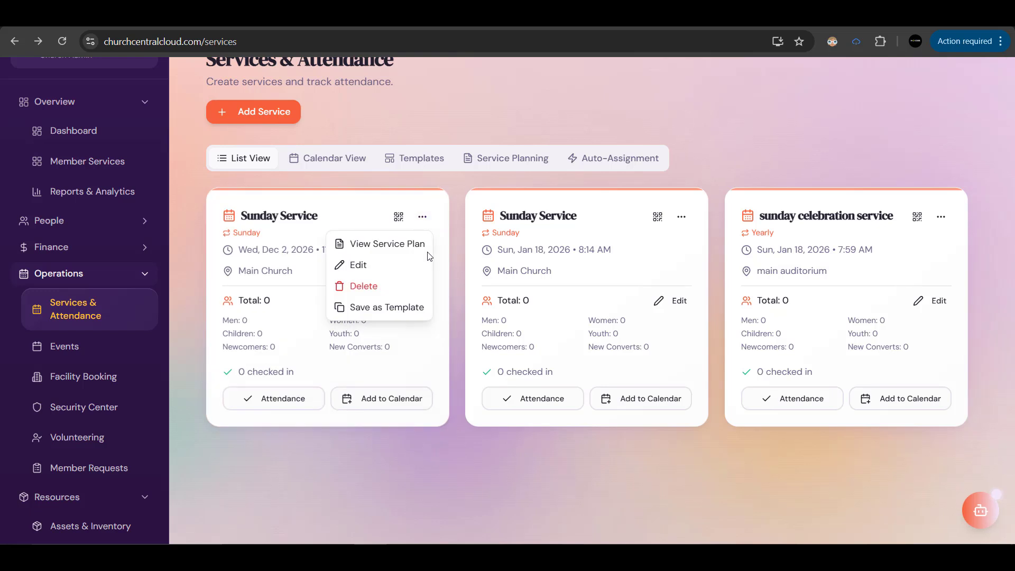
left_click(378, 270)
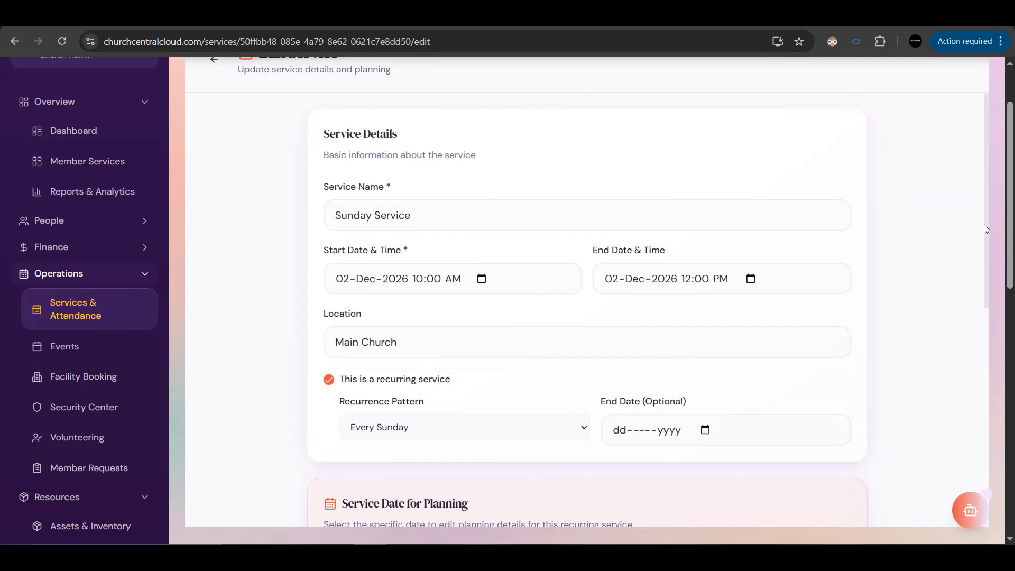
left_click_drag(985, 225, 989, 132)
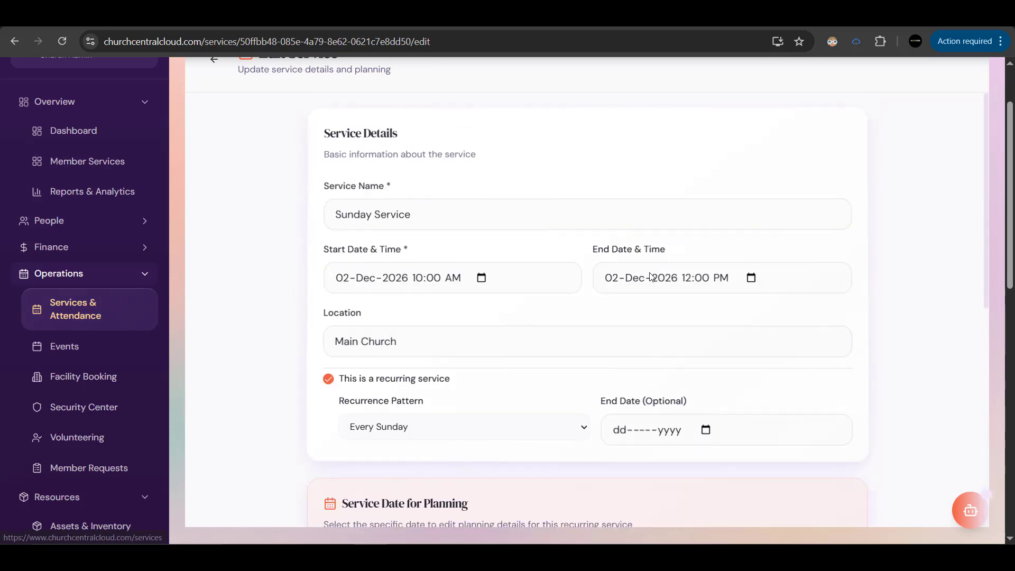